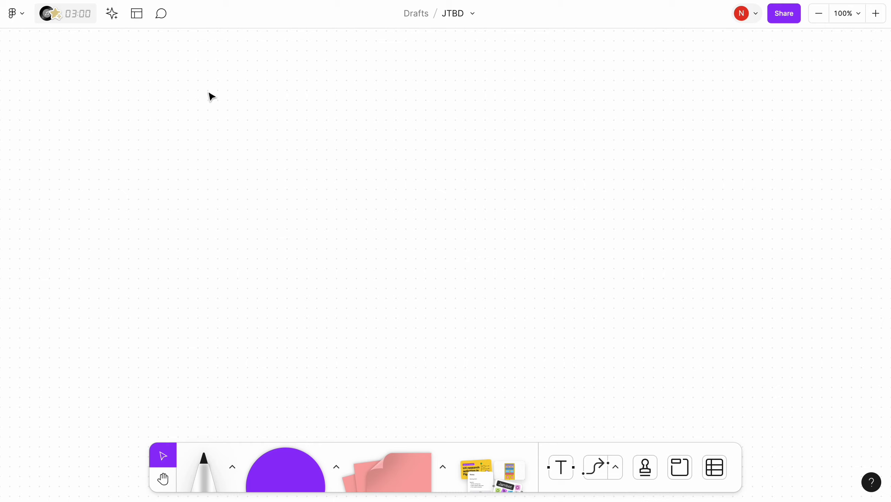
Insert the Jobs To Be Done template found by searching 'jobs to be done'
{"action": "left_click", "coordinate": [134, 20]}
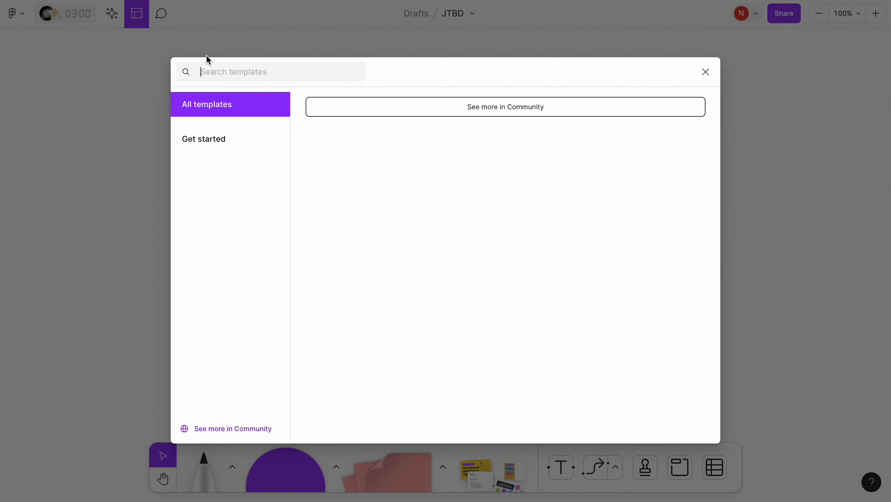
{"action": "left_click", "coordinate": [211, 72]}
{"action": "type", "text": "jobs to be don"}
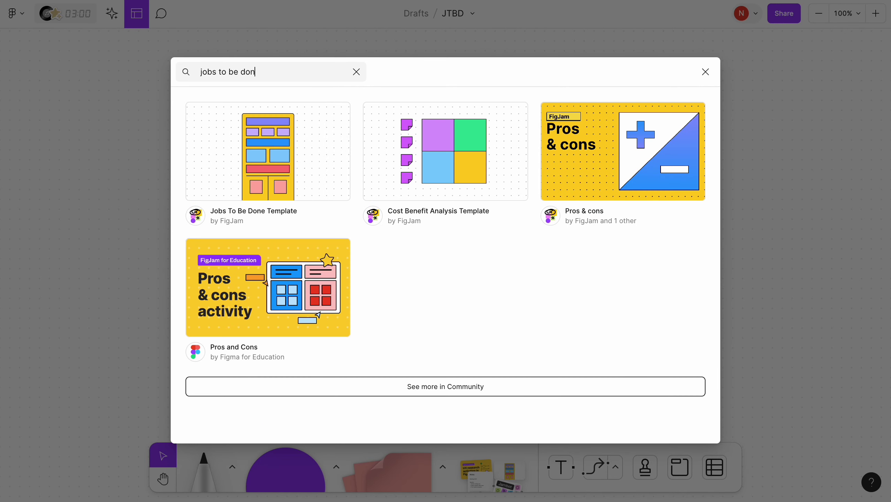
{"action": "left_click", "coordinate": [255, 151]}
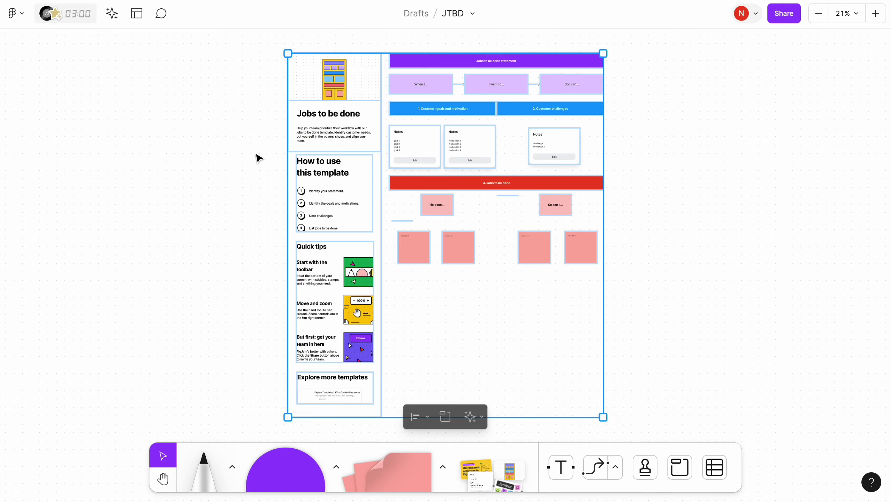
Delete the template's instructions frame from the board
{"action": "scroll", "coordinate": [348, 71], "scroll_direction": "up", "scroll_amount": 10, "text": "ctrl"}
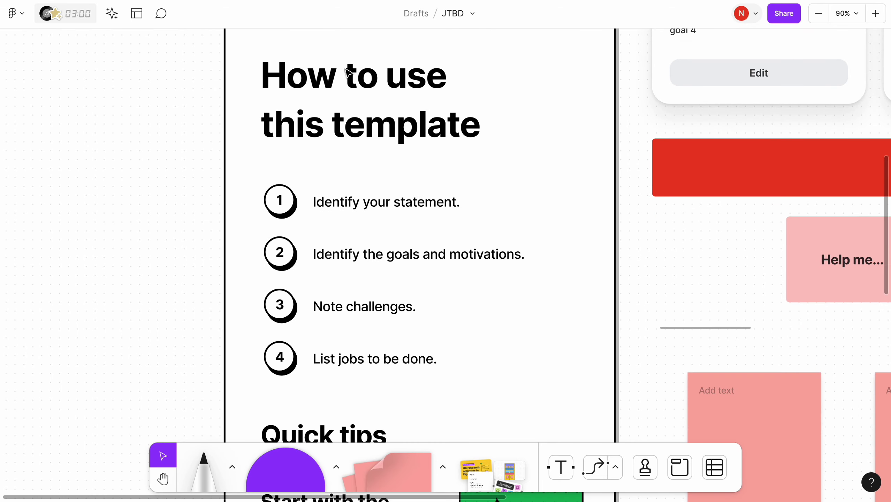
{"action": "scroll", "coordinate": [348, 71], "scroll_direction": "down", "scroll_amount": 10}
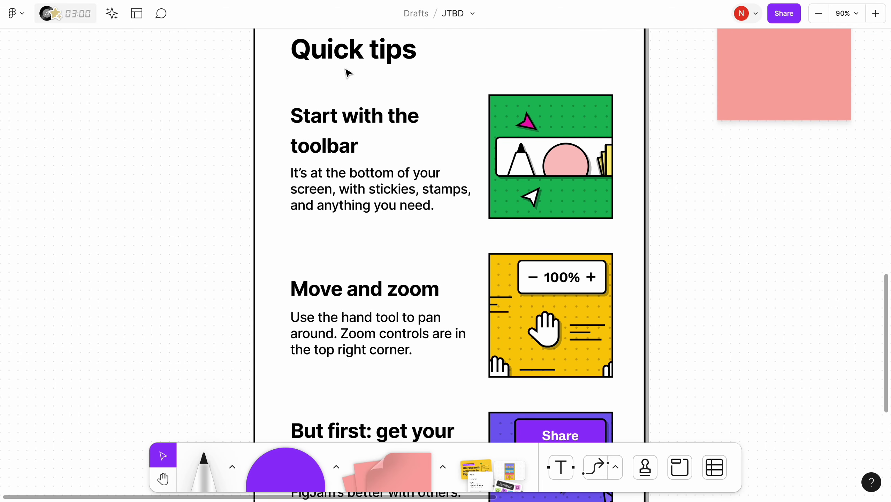
{"action": "scroll", "coordinate": [347, 74], "scroll_direction": "down", "scroll_amount": 3}
{"action": "scroll", "coordinate": [346, 74], "scroll_direction": "down", "scroll_amount": 6, "text": "ctrl"}
{"action": "left_click_drag", "start_coordinate": [241, 109], "coordinate": [372, 441]}
{"action": "key", "text": "Delete"}
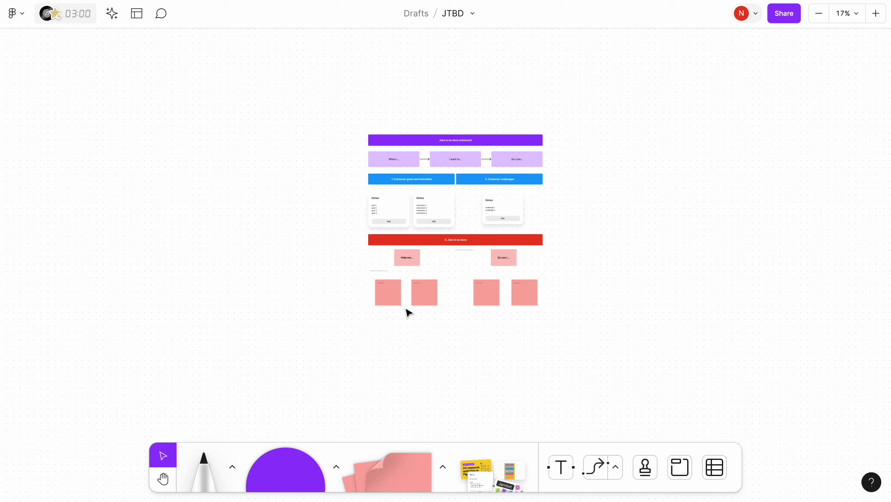
{"action": "scroll", "coordinate": [408, 310], "scroll_direction": "up", "scroll_amount": 4, "text": "ctrl"}
{"action": "scroll", "coordinate": [485, 105], "scroll_direction": "up", "scroll_amount": 2, "text": "ctrl"}
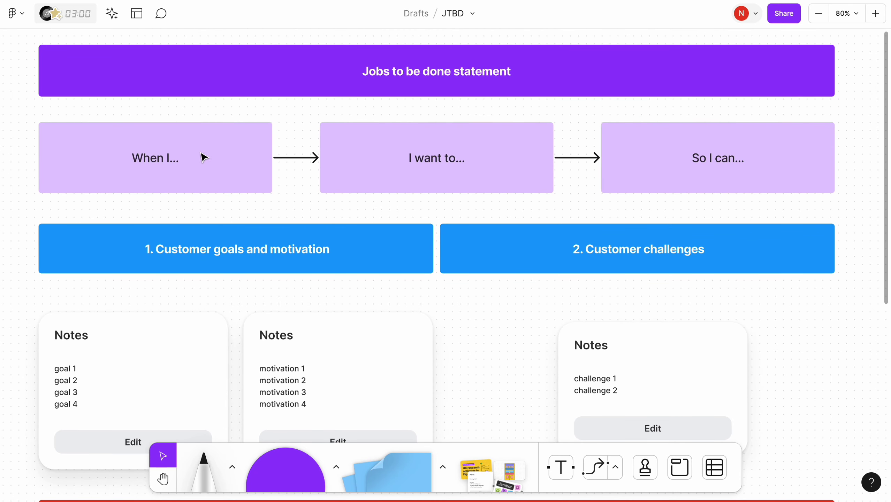
Fill the statement boxes with 'When working from home', 'I want to order food easily through Uber Eats' and the pasted So I can sentence
{"action": "left_click", "coordinate": [179, 158]}
{"action": "double_click", "coordinate": [177, 155]}
{"action": "type", "text": "When working from home"}
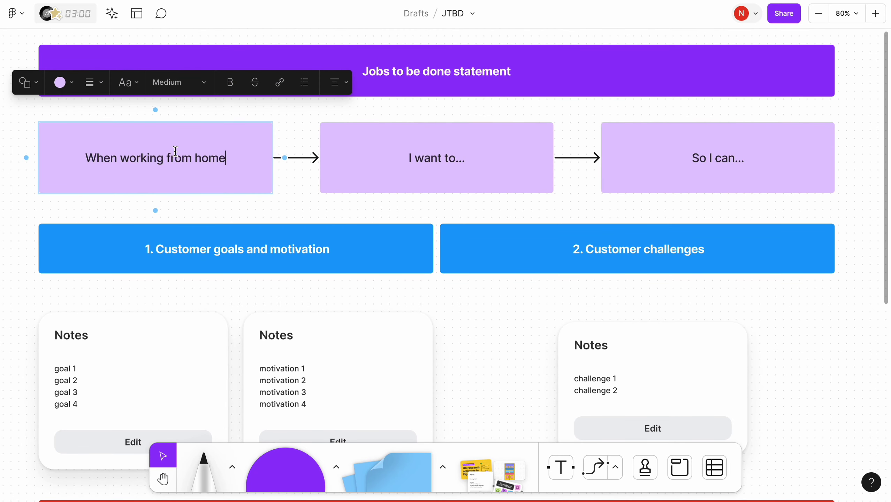
{"action": "left_click", "coordinate": [446, 155]}
{"action": "double_click", "coordinate": [446, 155]}
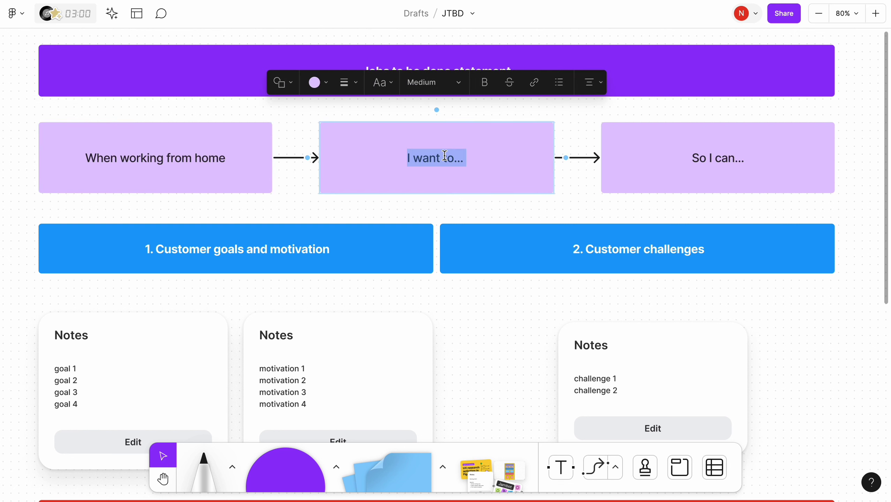
{"action": "type", "text": "I want to order food easily through Uber Eats"}
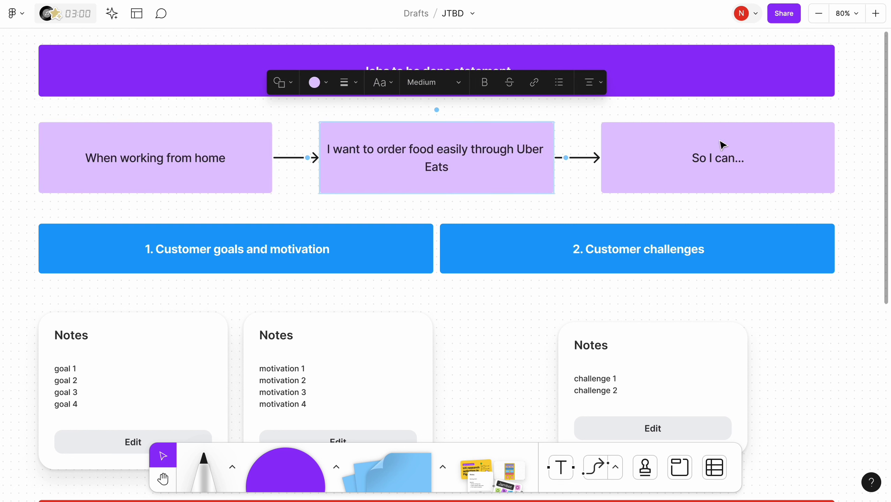
{"action": "left_click", "coordinate": [723, 165]}
{"action": "double_click", "coordinate": [721, 160]}
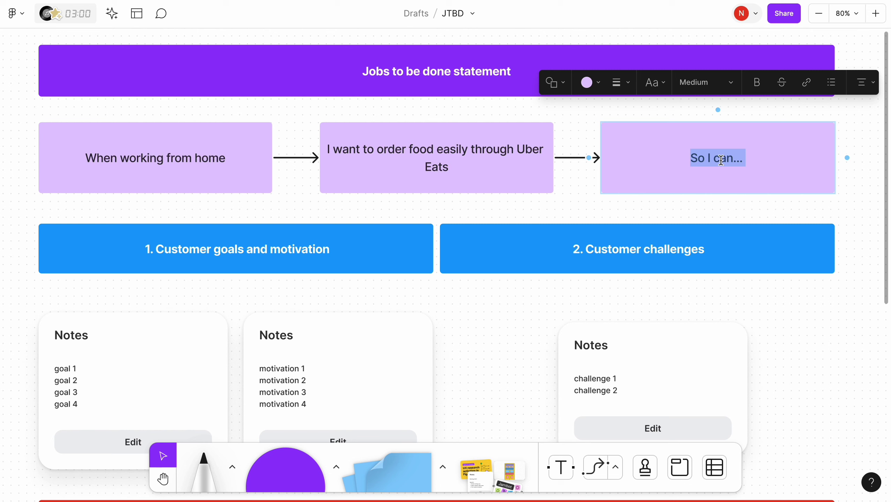
{"action": "key", "text": "ctrl+v"}
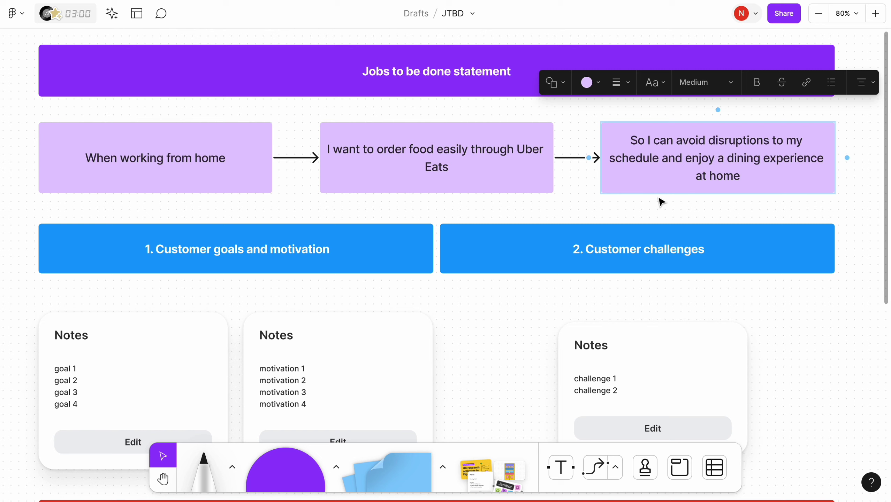
{"action": "left_click", "coordinate": [650, 209]}
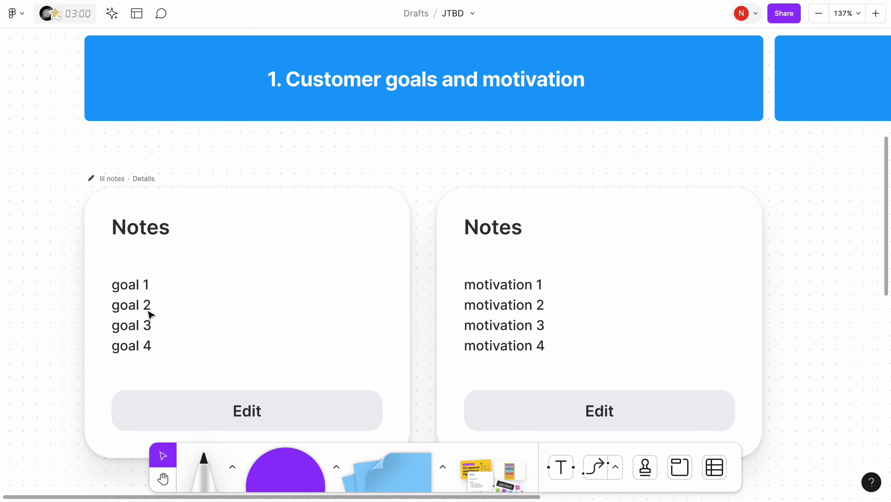
Replace the goals card placeholders with goal 1 (order food fast through the app) and goal 2 (diverse restaurants)
{"action": "left_click", "coordinate": [246, 410]}
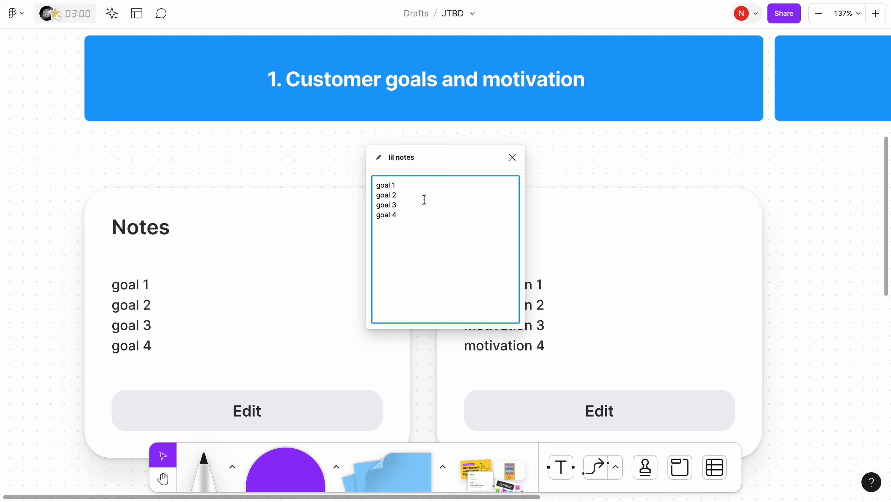
{"action": "key", "text": "ctrl+a"}
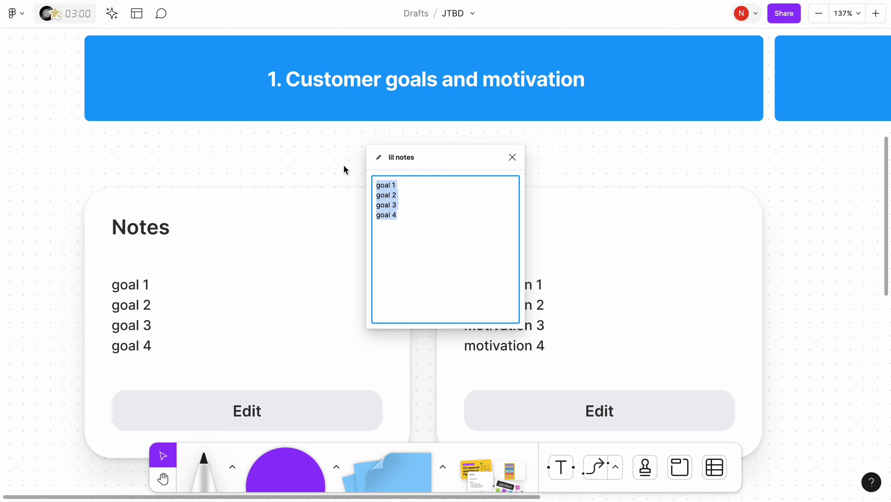
{"action": "type", "text": "1"}
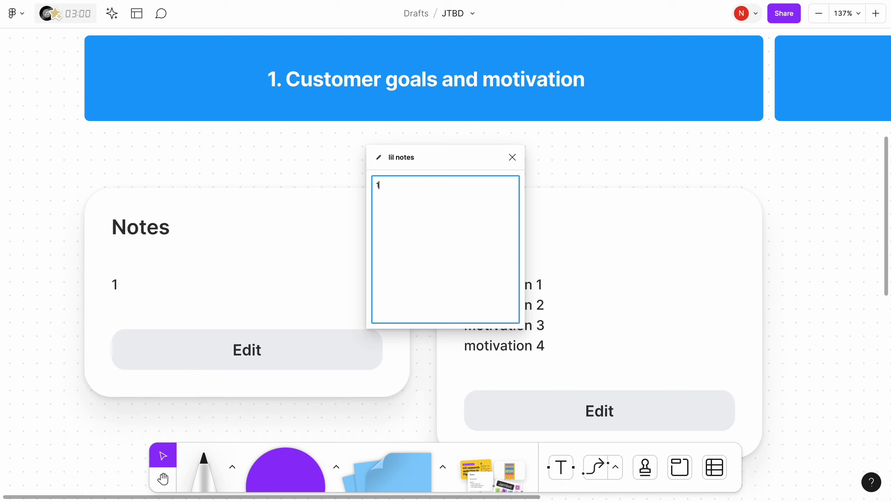
{"action": "type", "text": "."}
{"action": "type", "text": "order food fast through the app"}
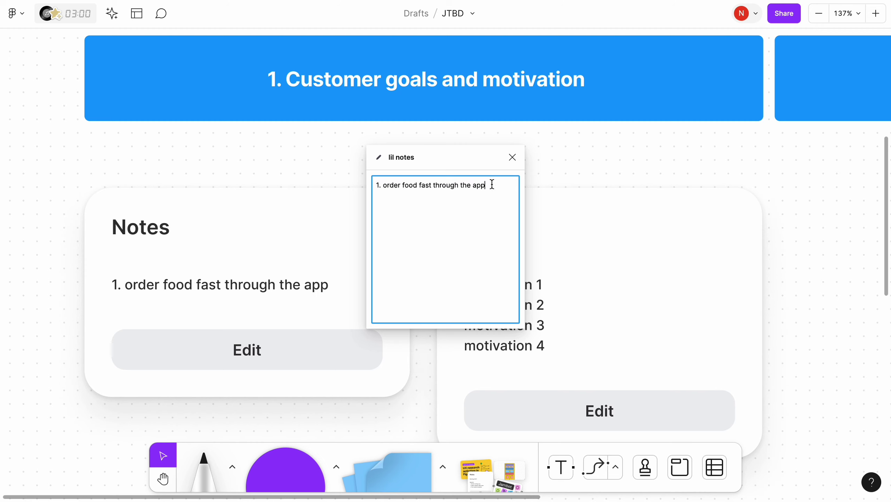
{"action": "key", "text": "Return"}
{"action": "type", "text": "2."}
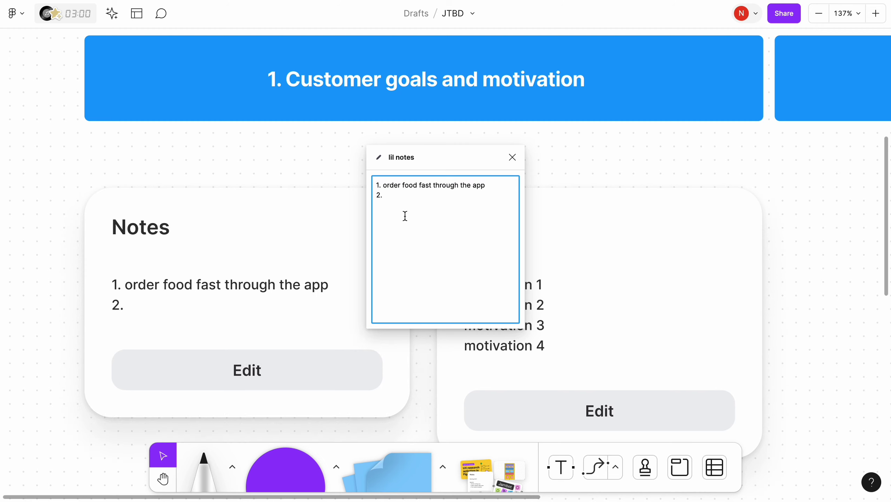
{"action": "type", "text": "get access to a diverse range of restaurants"}
Add goal 3 (comfortable dining) and '4. save money', then close the notes editor
{"action": "key", "text": "Return"}
{"action": "type", "text": "3."}
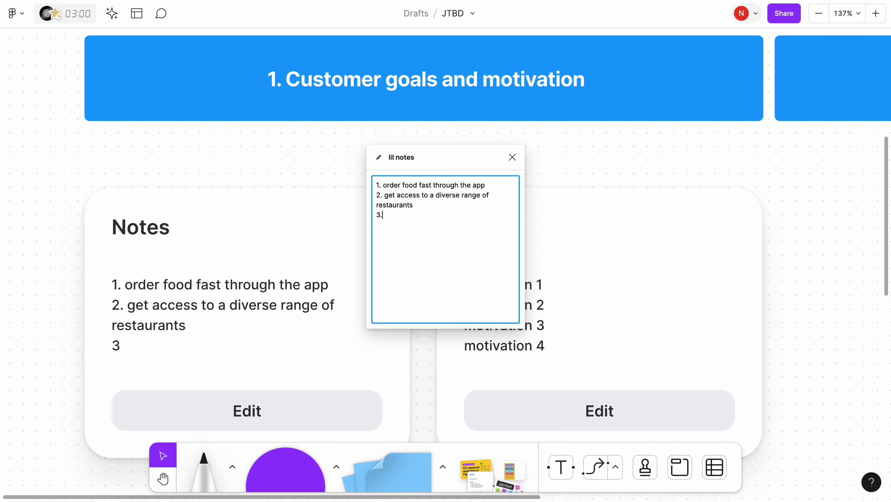
{"action": "type", "text": "dine in a comfortable and relaxed environment"}
{"action": "key", "text": "Return"}
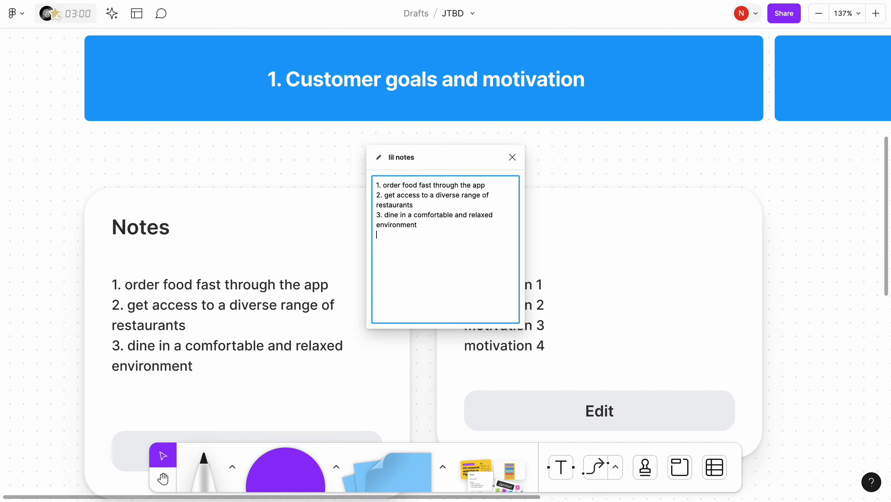
{"action": "type", "text": "4. save money"}
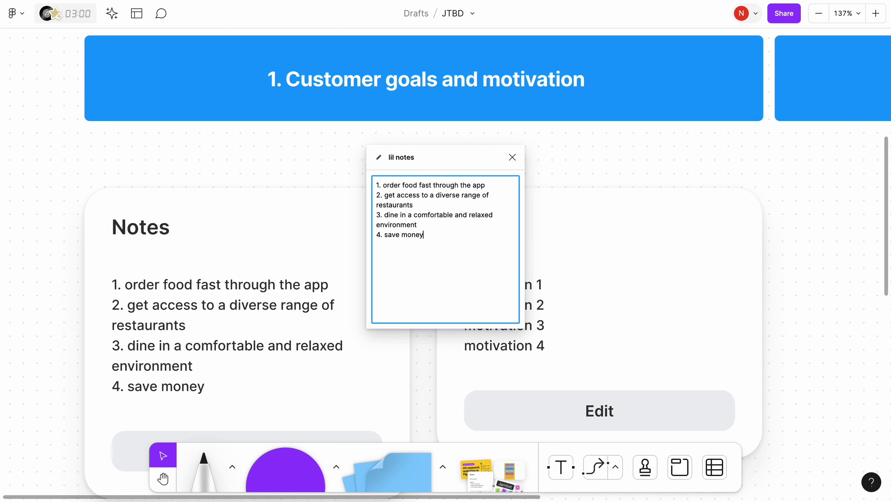
{"action": "left_click", "coordinate": [512, 157]}
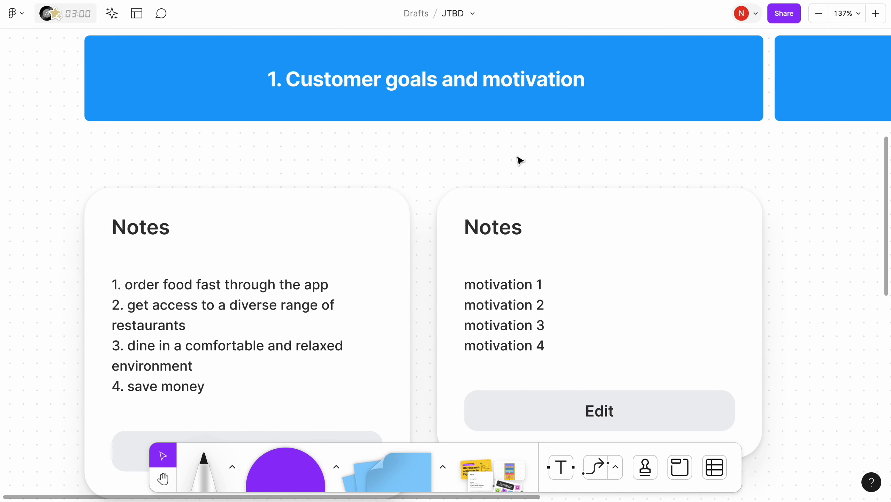
Replace the motivation card placeholders with 1 (minimize ordering effort) and 2 (food matching preferences)
{"action": "scroll", "coordinate": [518, 161], "scroll_direction": "down", "scroll_amount": 3}
{"action": "scroll", "coordinate": [517, 162], "scroll_direction": "up", "scroll_amount": 2}
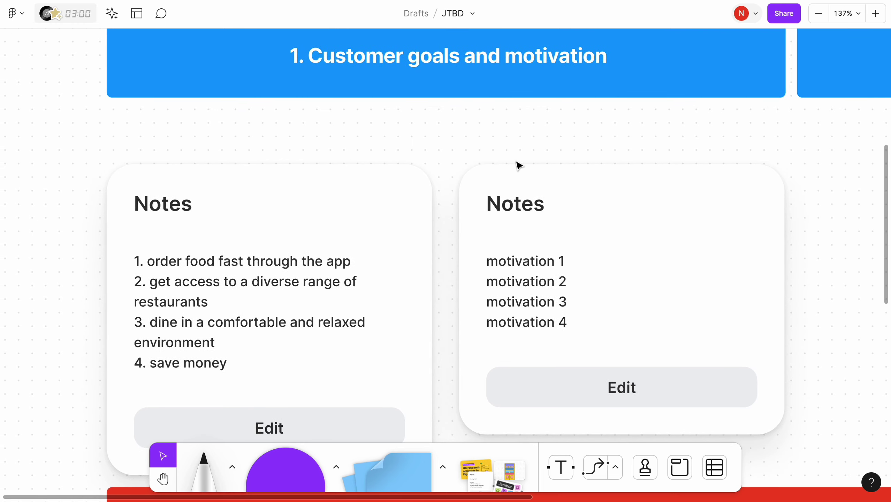
{"action": "left_click", "coordinate": [606, 405]}
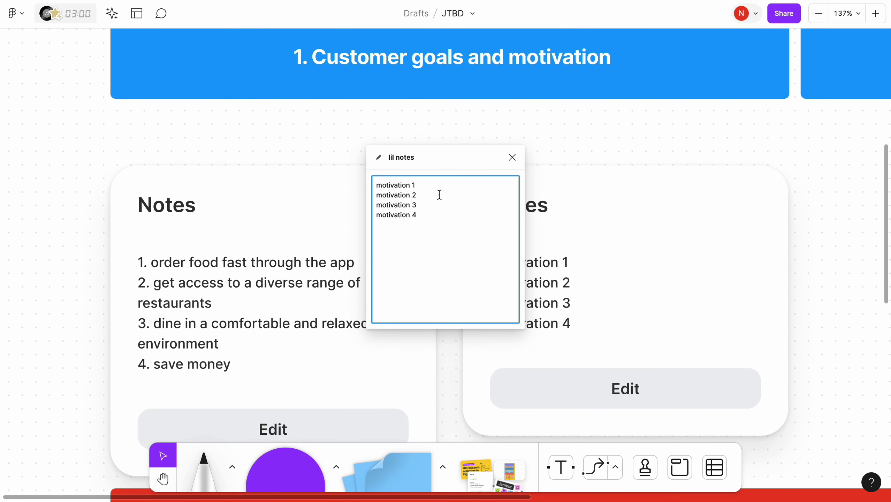
{"action": "key", "text": "ctrl+a"}
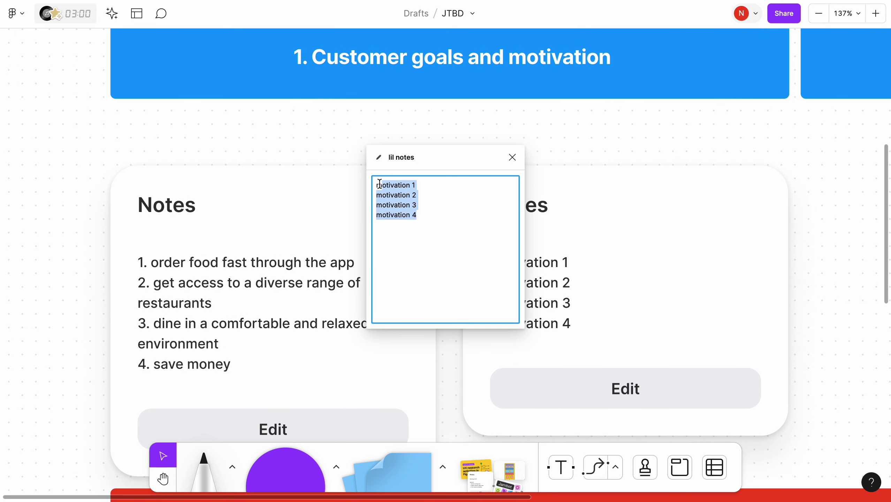
{"action": "type", "text": "1."}
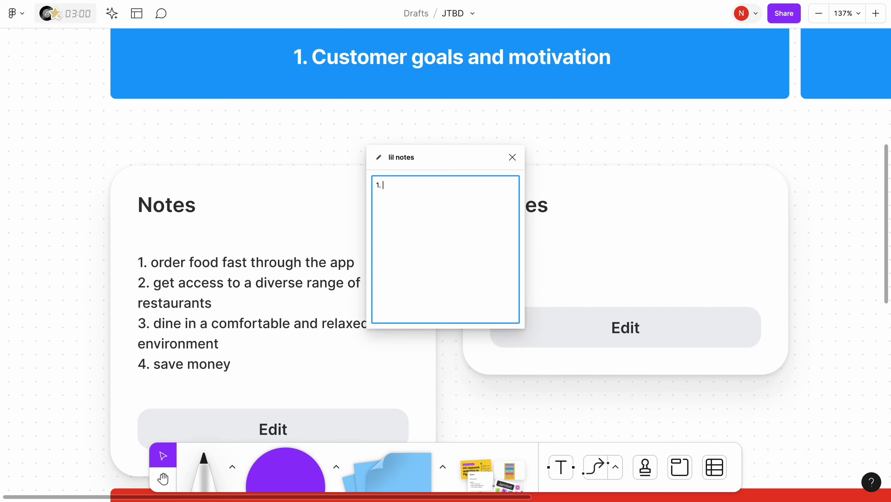
{"action": "type", "text": "minimize the effort required to place the order using the app"}
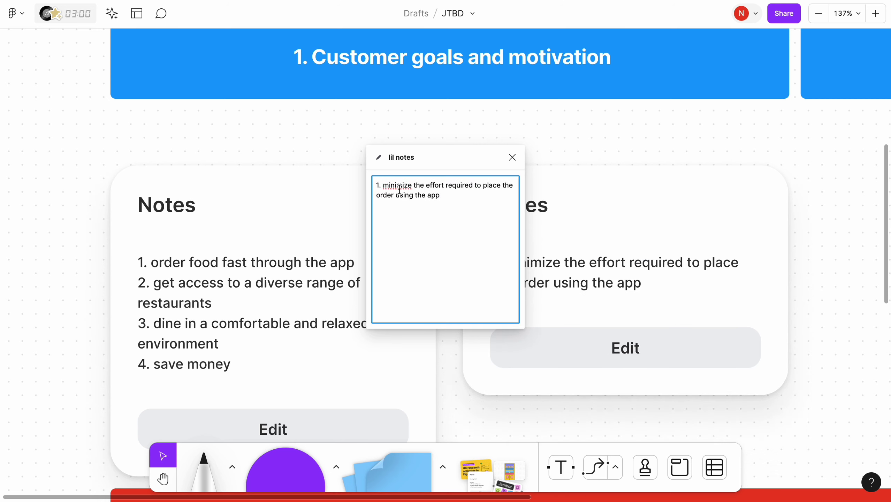
{"action": "key", "text": "Return"}
{"action": "type", "text": "2."}
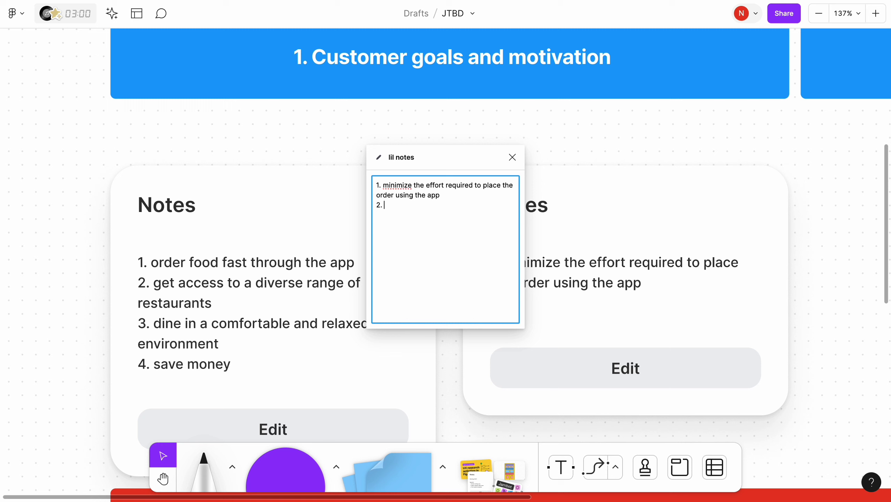
{"action": "type", "text": "find food that meets my personal preferences"}
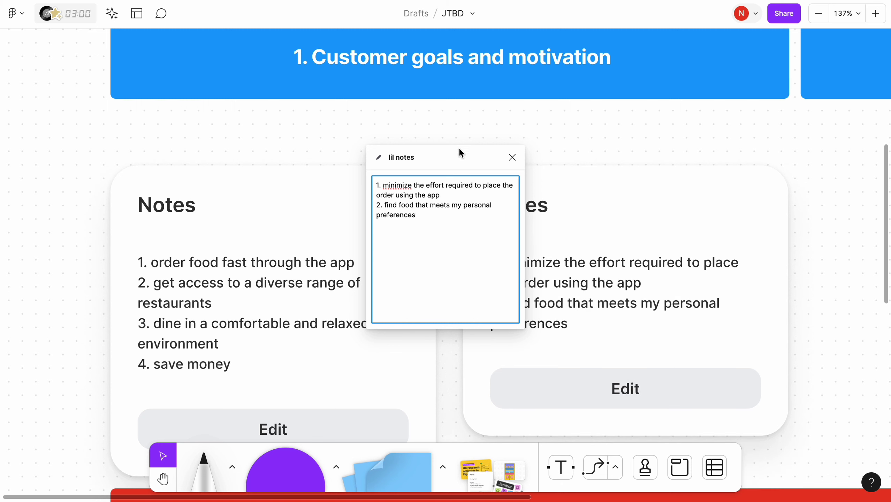
Add motivation 3 (dining at home) and '4. make cost-effective choice', then close the editor
{"action": "left_click_drag", "start_coordinate": [459, 146], "coordinate": [395, 137]}
{"action": "key", "text": "Return"}
{"action": "type", "text": "3."}
{"action": "type", "text": "order delivery to enjoy a dining experience at home"}
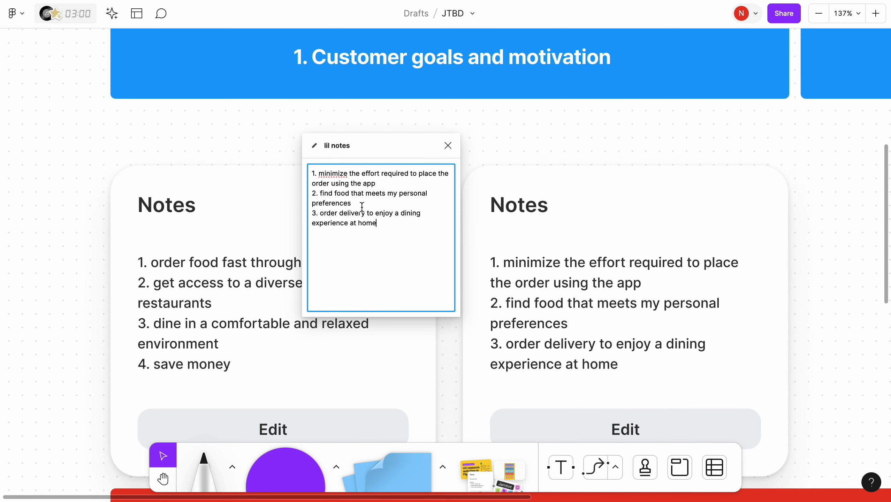
{"action": "key", "text": "Return"}
{"action": "type", "text": "4. make cost-effective choice"}
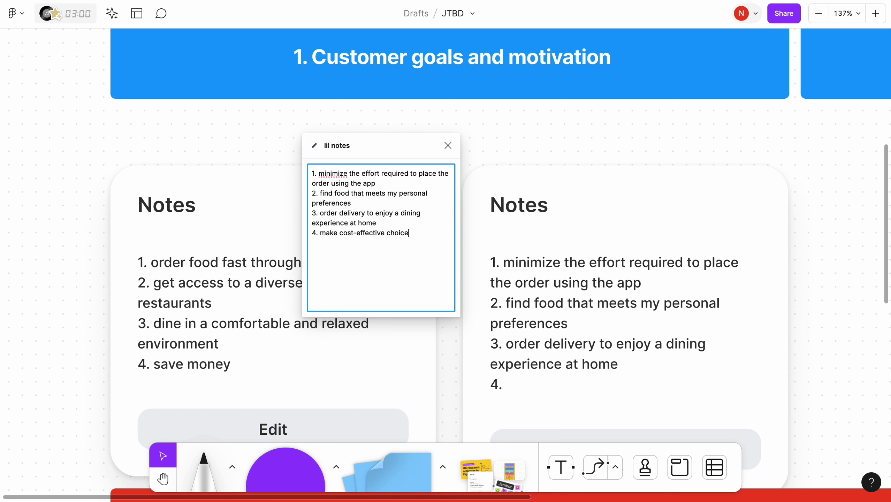
{"action": "left_click", "coordinate": [265, 130]}
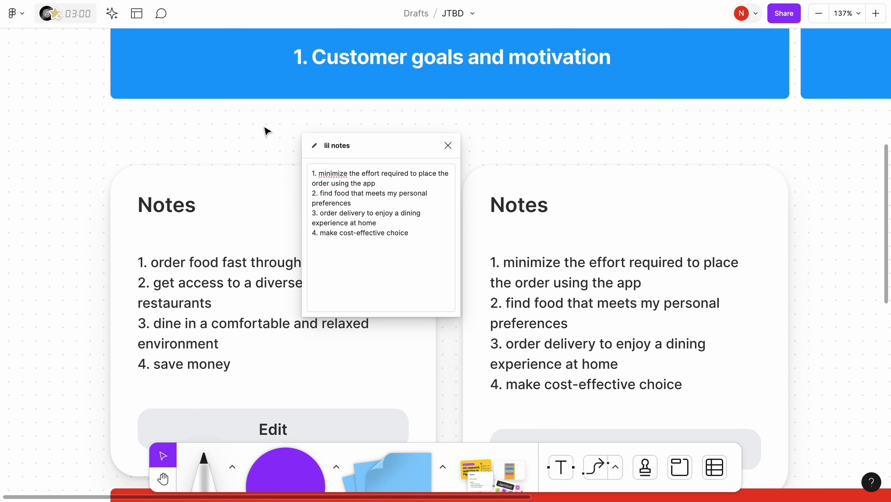
{"action": "left_click", "coordinate": [450, 152]}
{"action": "scroll", "coordinate": [451, 154], "scroll_direction": "up", "scroll_amount": 1}
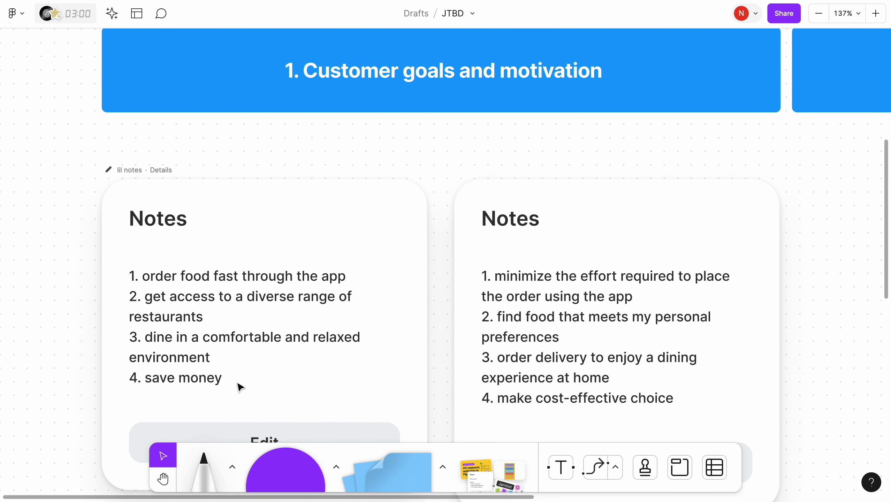
Replace the challenges card placeholders with '1. order delay' and '2. order accuracy'
{"action": "scroll", "coordinate": [410, 302], "scroll_direction": "right", "scroll_amount": 10}
{"action": "left_click", "coordinate": [538, 371]}
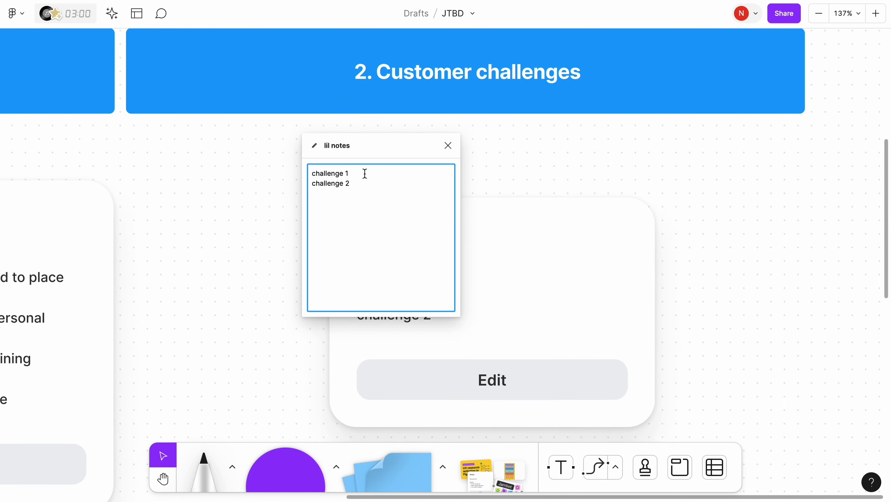
{"action": "key", "text": "ctrl+a"}
{"action": "type", "text": "1. order delay"}
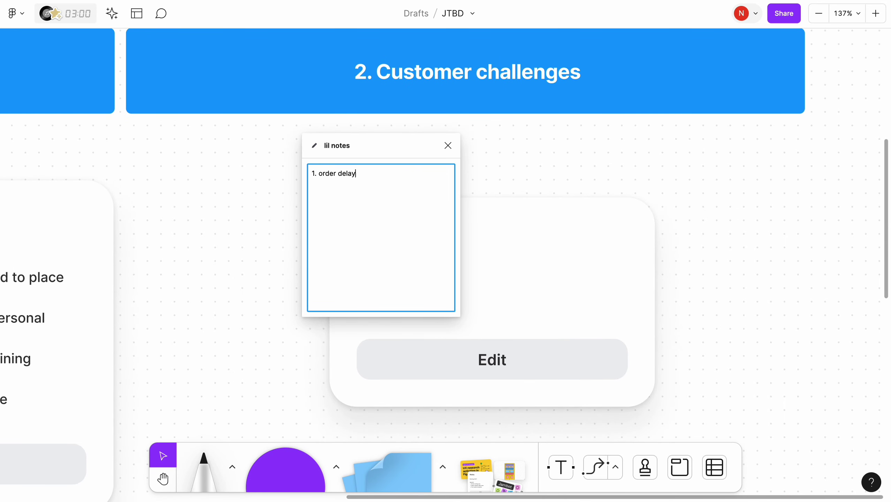
{"action": "key", "text": "Return"}
{"action": "type", "text": "2. order accuracy"}
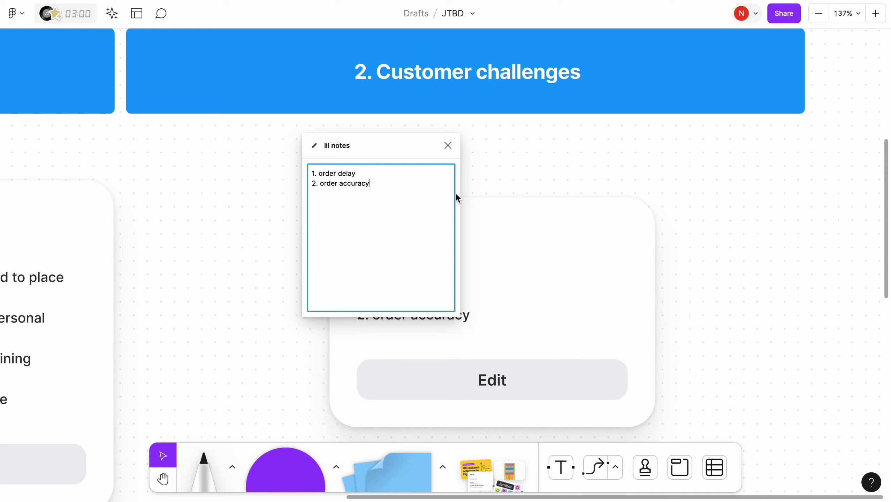
Add '3. limited selection of restaurants in the area' and '4. quality of delivered food', then close the editor
{"action": "key", "text": "Return"}
{"action": "type", "text": "3. "}
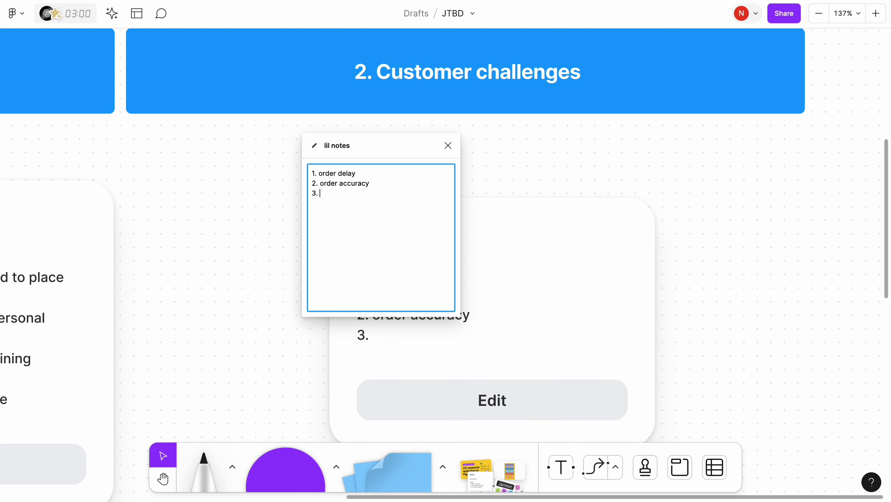
{"action": "type", "text": "limited selection of restaurants in the area"}
{"action": "key", "text": "Return"}
{"action": "type", "text": "4. quality of delivered food"}
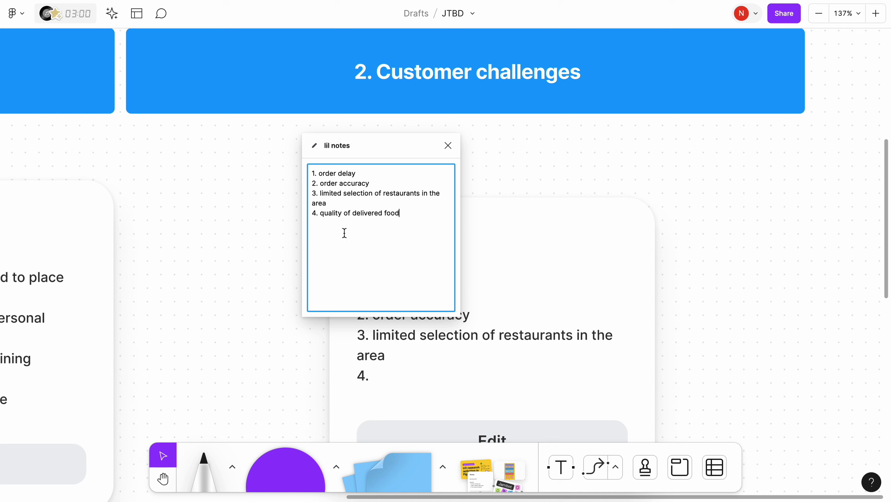
{"action": "left_click", "coordinate": [448, 147]}
{"action": "scroll", "coordinate": [327, 199], "scroll_direction": "left", "scroll_amount": 2}
{"action": "scroll", "coordinate": [327, 199], "scroll_direction": "down", "scroll_amount": 2}
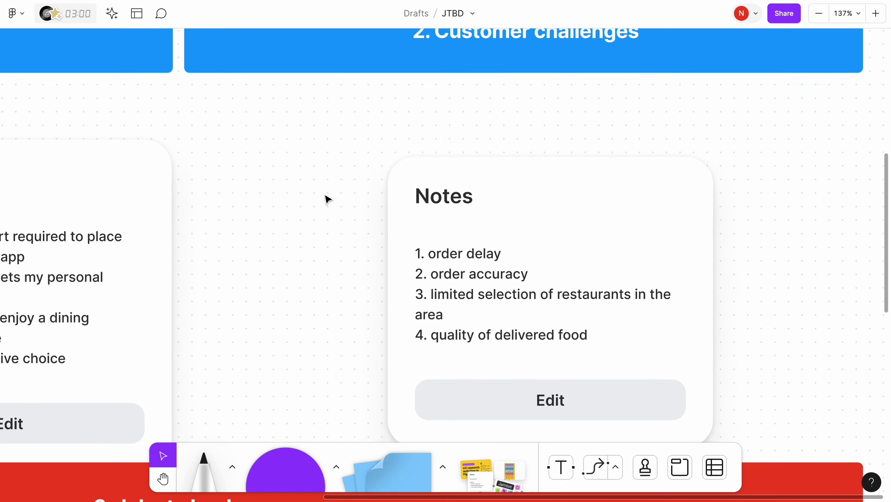
{"action": "scroll", "coordinate": [327, 200], "scroll_direction": "down", "scroll_amount": 1}
{"action": "scroll", "coordinate": [326, 199], "scroll_direction": "left", "scroll_amount": 1}
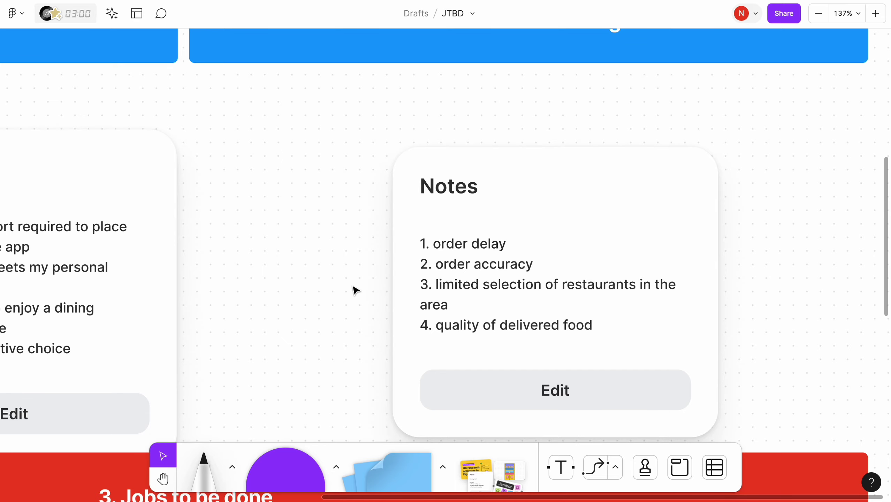
Delete the second pink sticky under Jobs to be done
{"action": "scroll", "coordinate": [356, 291], "scroll_direction": "down", "scroll_amount": 5}
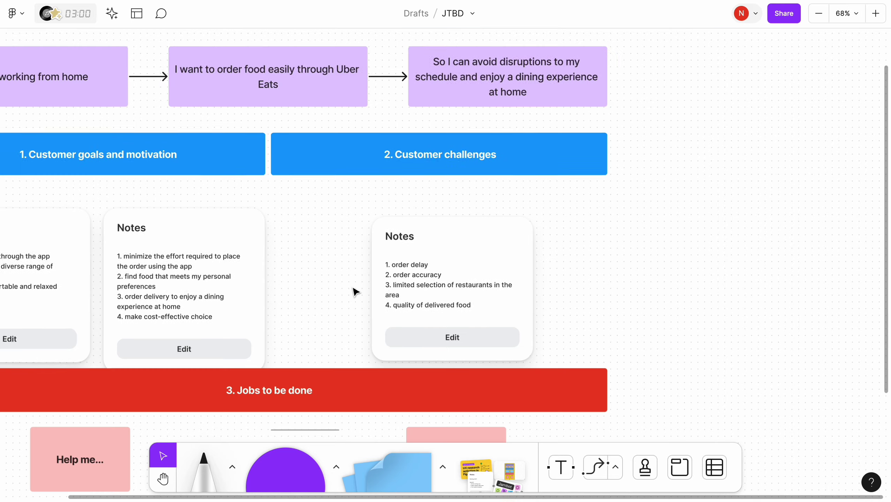
{"action": "scroll", "coordinate": [355, 291], "scroll_direction": "down", "scroll_amount": 3}
{"action": "scroll", "coordinate": [355, 291], "scroll_direction": "up", "scroll_amount": 2}
{"action": "scroll", "coordinate": [354, 291], "scroll_direction": "up", "scroll_amount": 3}
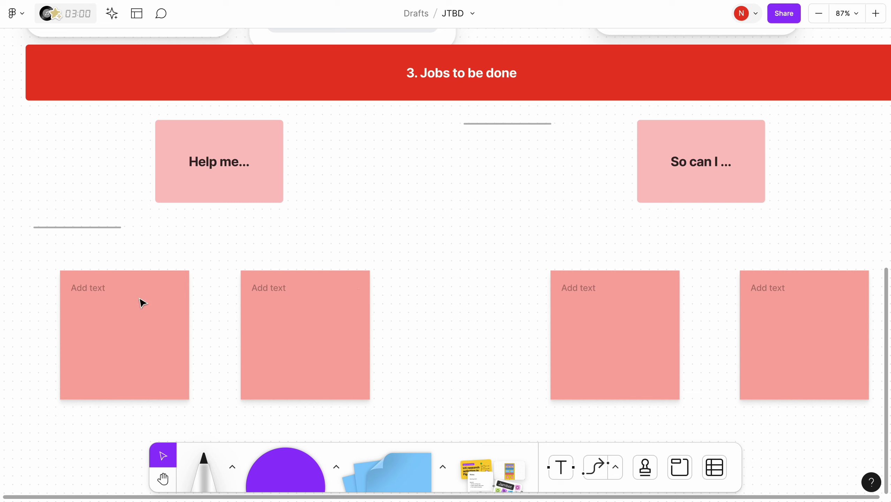
{"action": "left_click", "coordinate": [298, 331]}
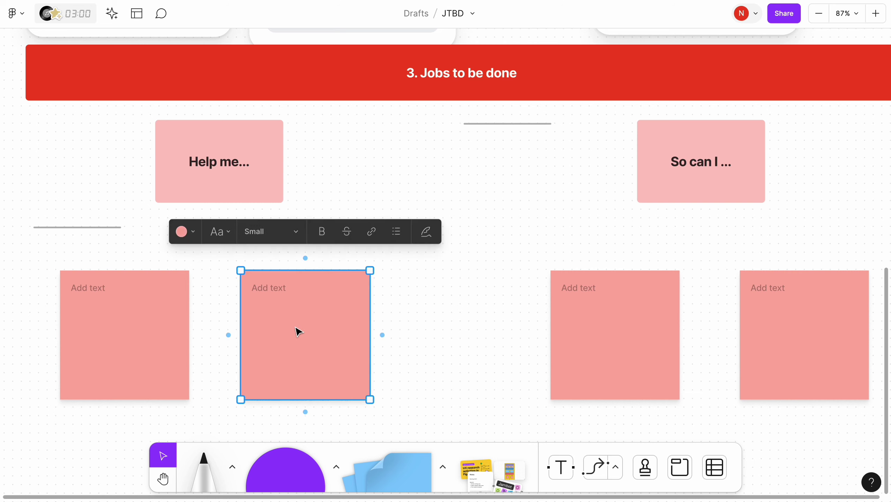
{"action": "key", "text": "Delete"}
Make the two right-hand stickies blue
{"action": "left_click", "coordinate": [638, 302]}
{"action": "left_click", "coordinate": [767, 330], "text": "shift"}
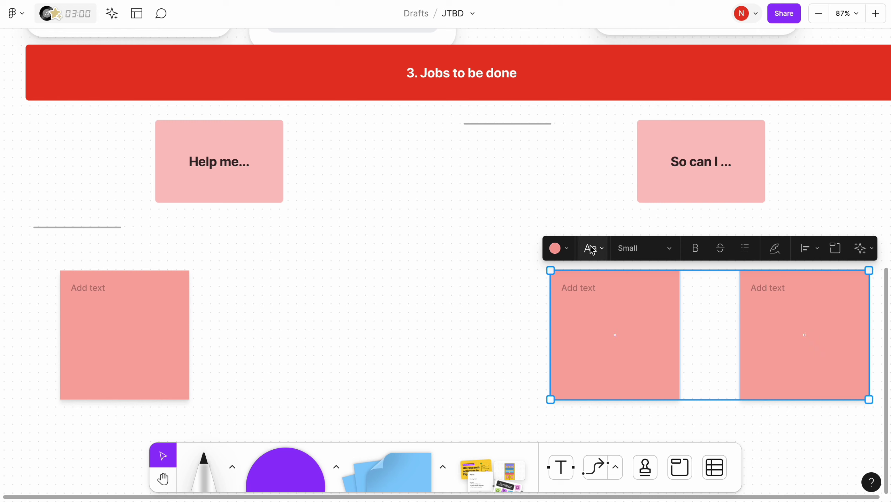
{"action": "left_click", "coordinate": [566, 249]}
{"action": "left_click", "coordinate": [577, 218]}
Give the 'So can I ...' header a blue fill
{"action": "left_click", "coordinate": [648, 187]}
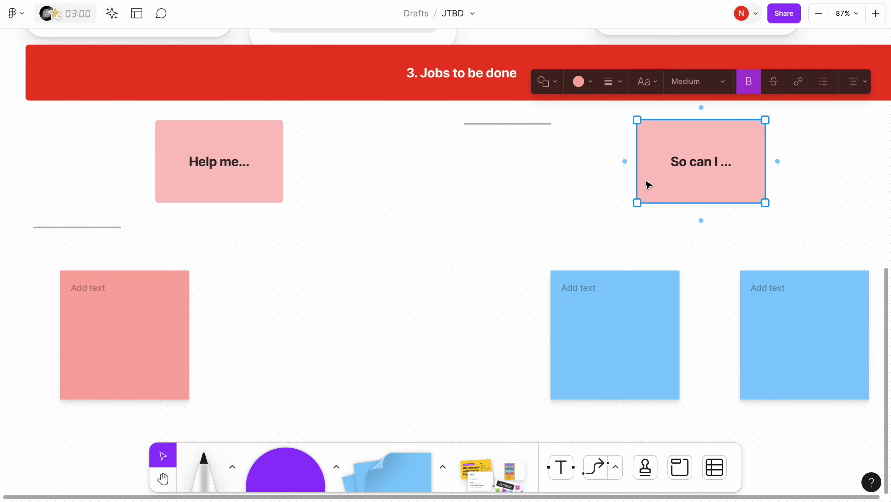
{"action": "left_click", "coordinate": [579, 81]}
{"action": "left_click", "coordinate": [627, 140]}
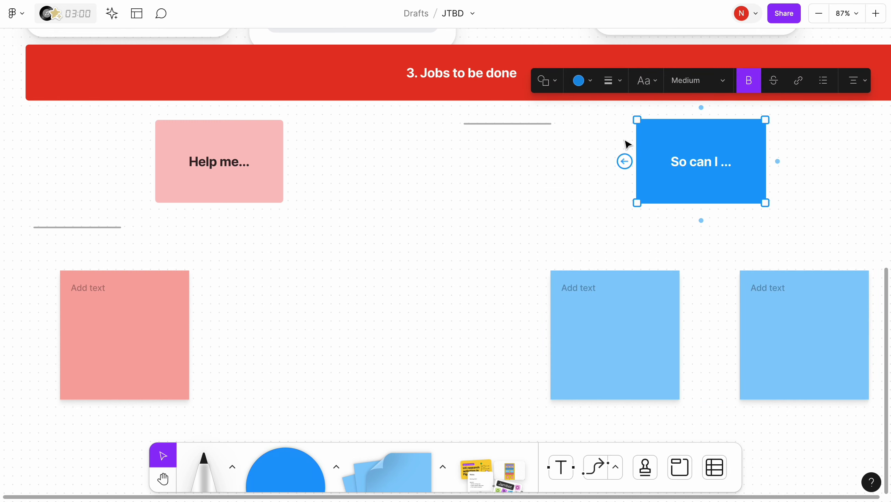
{"action": "left_click", "coordinate": [447, 263]}
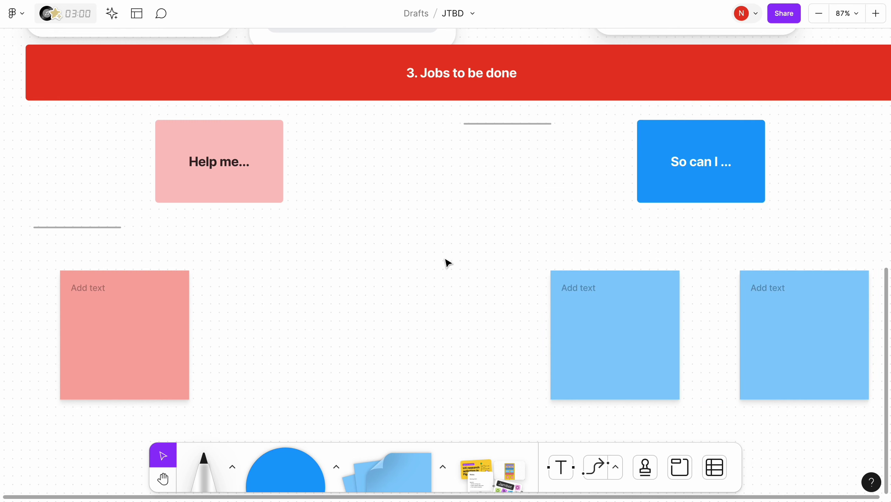
Duplicate the pink sticky to its right and paste the first Help me statement into it
{"action": "left_click", "coordinate": [171, 326]}
{"action": "left_click_drag", "start_coordinate": [154, 323], "coordinate": [330, 324]}
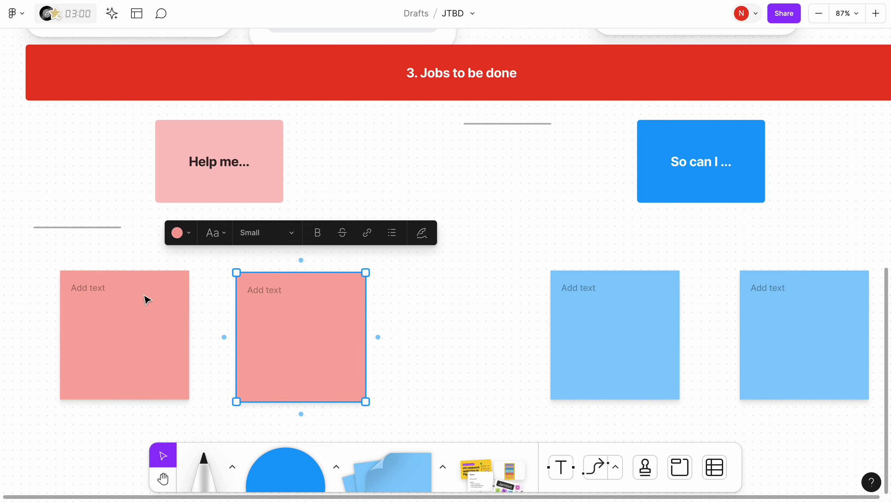
{"action": "left_click", "coordinate": [113, 300]}
{"action": "left_click", "coordinate": [114, 300]}
{"action": "type", "text": "Help me find a restaurant that offers a particular kind of food"}
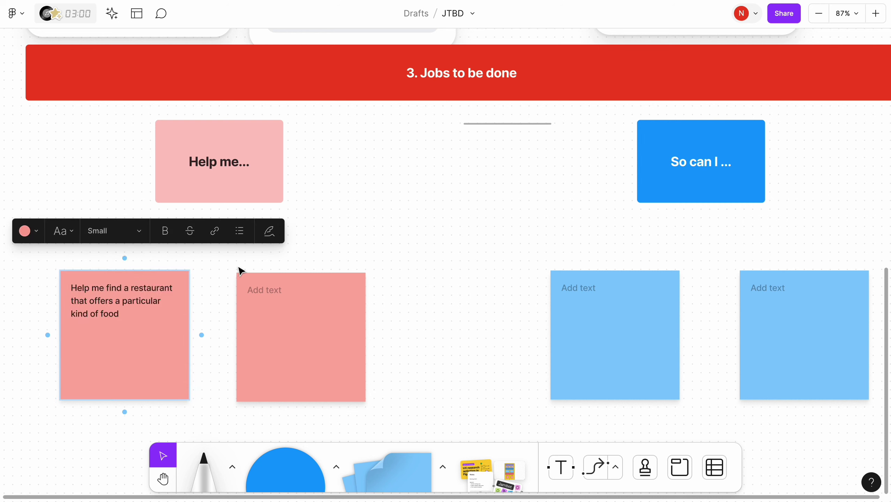
{"action": "left_click", "coordinate": [246, 266]}
Enter the so I can answers on both blue stickies and the second Help me statement
{"action": "left_click", "coordinate": [573, 293]}
{"action": "left_click", "coordinate": [570, 290]}
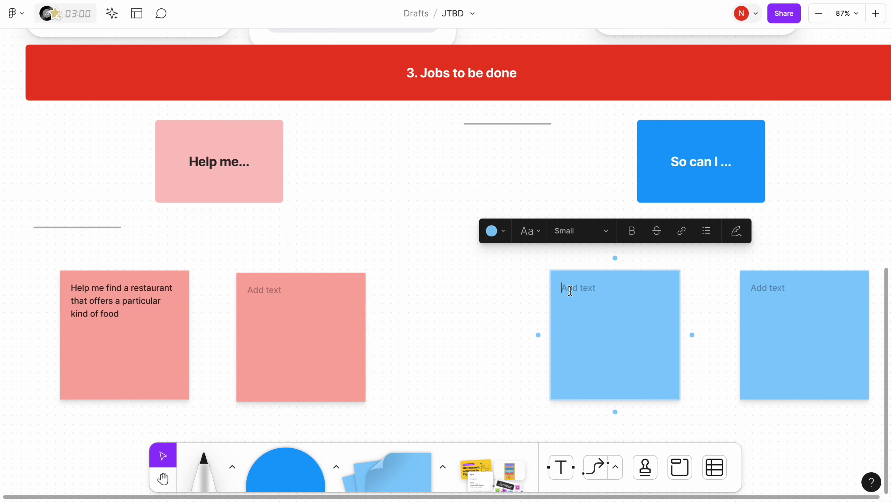
{"action": "left_click", "coordinate": [519, 303]}
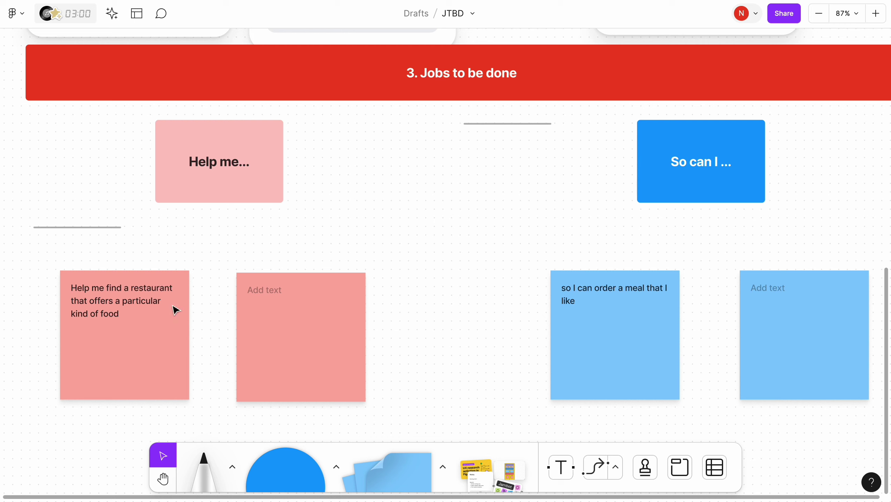
{"action": "double_click", "coordinate": [298, 294]}
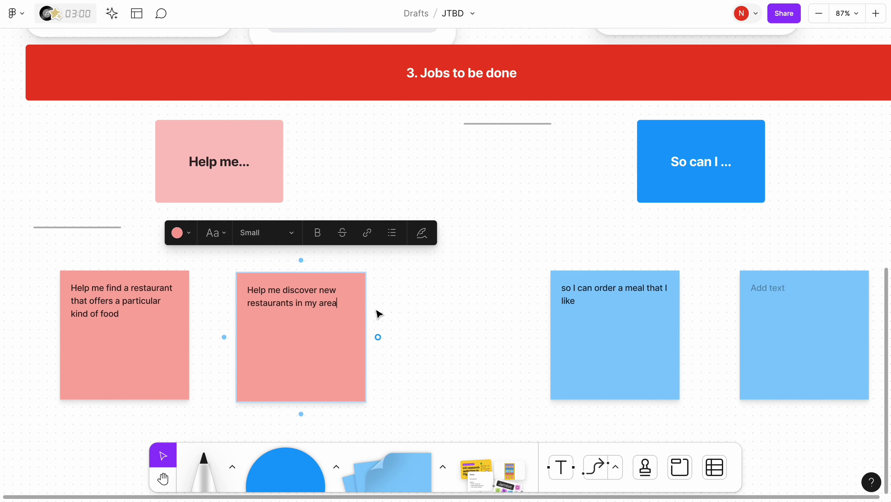
{"action": "left_click", "coordinate": [405, 310]}
{"action": "double_click", "coordinate": [778, 286]}
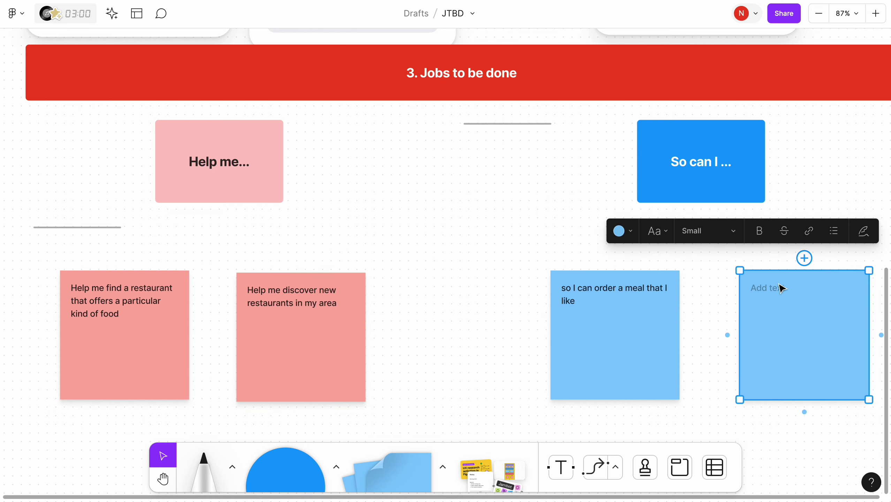
{"action": "left_click", "coordinate": [534, 221]}
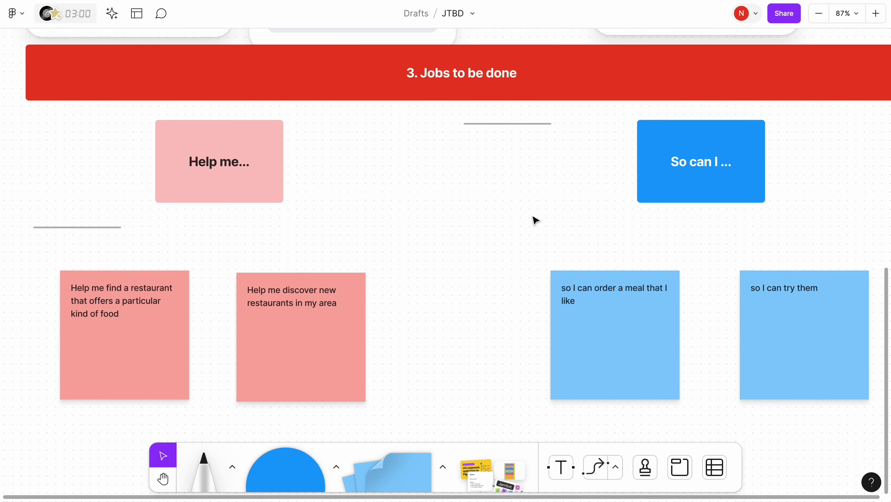
{"action": "scroll", "coordinate": [535, 220], "scroll_direction": "down", "scroll_amount": 6}
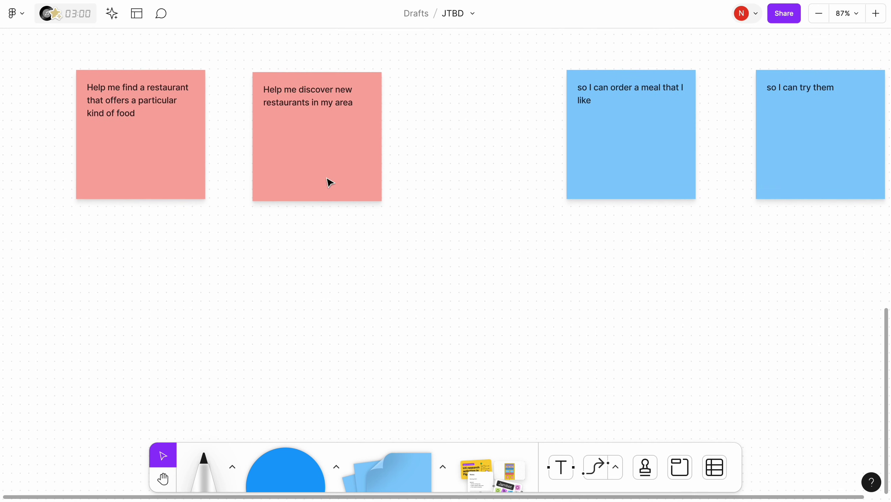
Duplicate the 'Help me find a restaurant' sticky below it and change it to the home delivery statement
{"action": "left_click", "coordinate": [180, 144]}
{"action": "left_click_drag", "start_coordinate": [179, 143], "coordinate": [170, 293]}
{"action": "double_click", "coordinate": [134, 267]}
{"action": "key", "text": "ctrl+a"}
{"action": "type", "text": "Help me order a home delivery"}
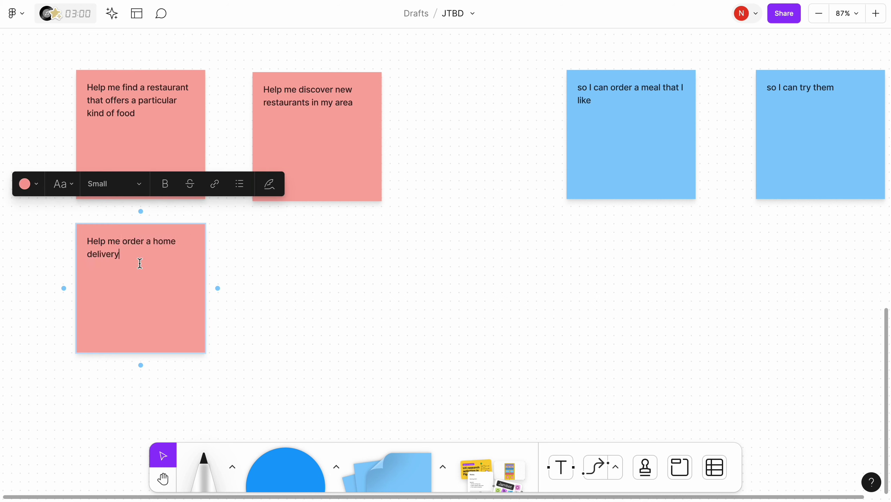
{"action": "left_click", "coordinate": [292, 286]}
Duplicate the blue 'so I can order a meal' sticky below it as the pick-up statement
{"action": "left_click", "coordinate": [632, 164]}
{"action": "left_click_drag", "start_coordinate": [632, 163], "coordinate": [619, 293]}
{"action": "double_click", "coordinate": [599, 253]}
{"action": "key", "text": "ctrl+a"}
{"action": "type", "text": "so I don’t need to pick up food at a restaurant"}
{"action": "left_click", "coordinate": [465, 242]}
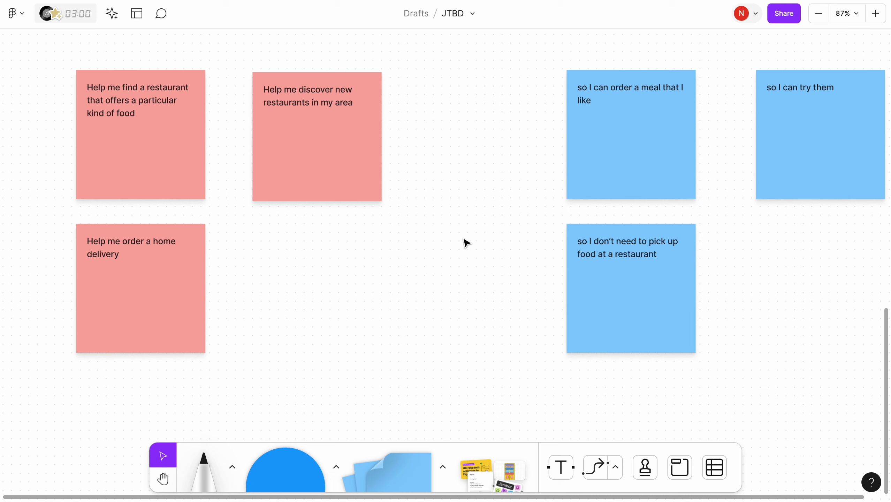
Add a pink order tracking sticky below 'Help me discover new restaurants'
{"action": "left_click", "coordinate": [302, 193]}
{"action": "left_click_drag", "start_coordinate": [302, 193], "coordinate": [302, 302]}
{"action": "double_click", "coordinate": [286, 253]}
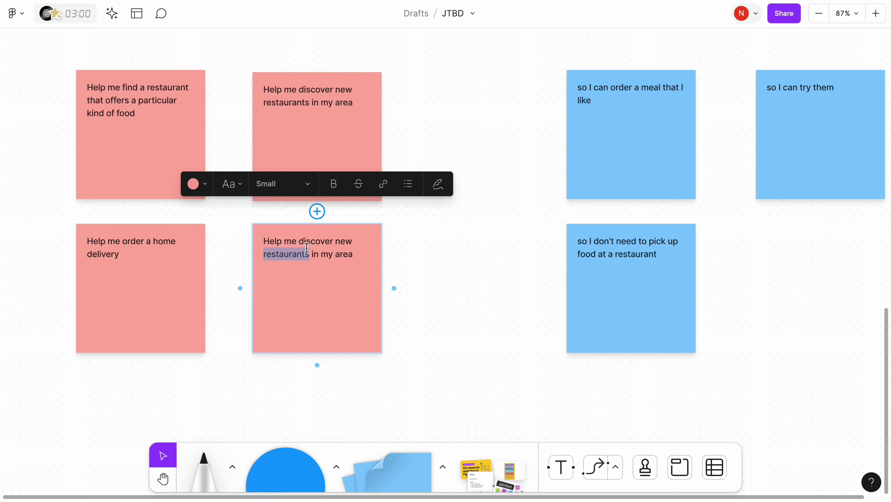
{"action": "key", "text": "ctrl+a"}
{"action": "type", "text": "Help me track the status of my order in real time"}
{"action": "left_click", "coordinate": [419, 264]}
Copy the blue 'so I don't need to pick up' sticky rightward as the 'plan for its arrival' outcome
{"action": "scroll", "coordinate": [419, 265], "scroll_direction": "right", "scroll_amount": 5}
{"action": "left_click", "coordinate": [402, 258]}
{"action": "left_click_drag", "start_coordinate": [402, 259], "coordinate": [583, 259]}
{"action": "double_click", "coordinate": [584, 259]}
{"action": "key", "text": "ctrl+a"}
{"action": "type", "text": "so I can plan for its arrival"}
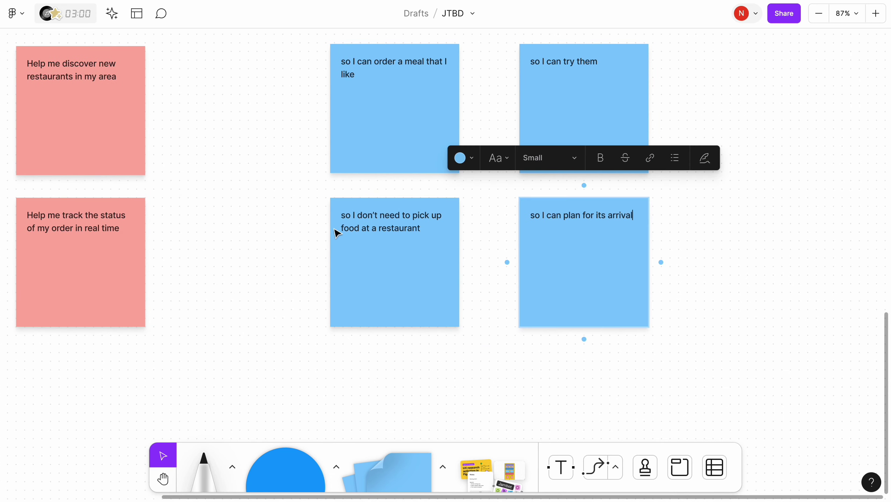
{"action": "left_click", "coordinate": [316, 222]}
Duplicate the home delivery sticky downward as the customer support statement
{"action": "scroll", "coordinate": [298, 211], "scroll_direction": "left", "scroll_amount": 5}
{"action": "left_click_drag", "start_coordinate": [80, 253], "coordinate": [108, 374]}
{"action": "double_click", "coordinate": [163, 366]}
{"action": "key", "text": "ctrl+a"}
{"action": "type", "text": "Help me access customer support service"}
Add a matching blue 'so I can reach them' sticky in the new bottom row
{"action": "left_click", "coordinate": [567, 255]}
{"action": "left_click_drag", "start_coordinate": [567, 255], "coordinate": [571, 390]}
{"action": "double_click", "coordinate": [589, 351]}
{"action": "key", "text": "ctrl+a"}
{"action": "type", "text": "so I can reach them if I experience any problems with my order"}
{"action": "left_click", "coordinate": [406, 375]}
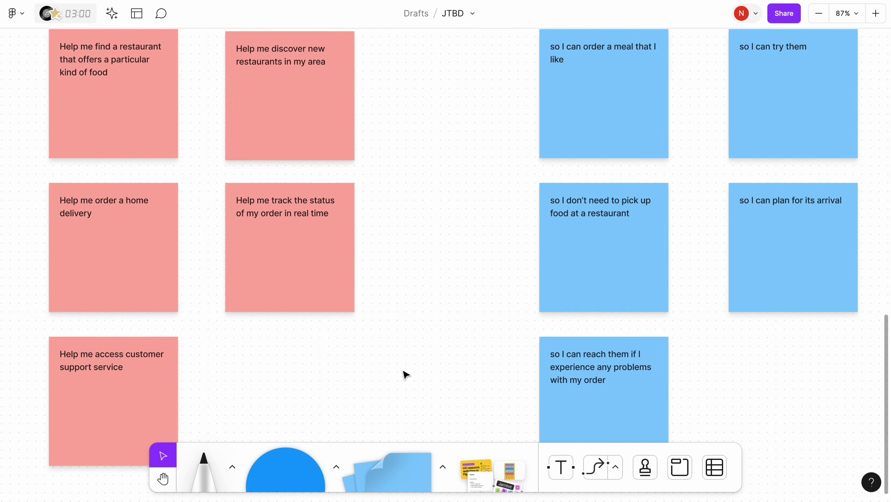
Copy the customer support sticky to the right as the pink save money statement
{"action": "left_click", "coordinate": [127, 390]}
{"action": "left_click_drag", "start_coordinate": [127, 389], "coordinate": [304, 387]}
{"action": "double_click", "coordinate": [284, 365]}
{"action": "key", "text": "ctrl+a"}
{"action": "type", "text": "Help me save money by suggesting restaurants that offer promotions"}
{"action": "left_click", "coordinate": [401, 390]}
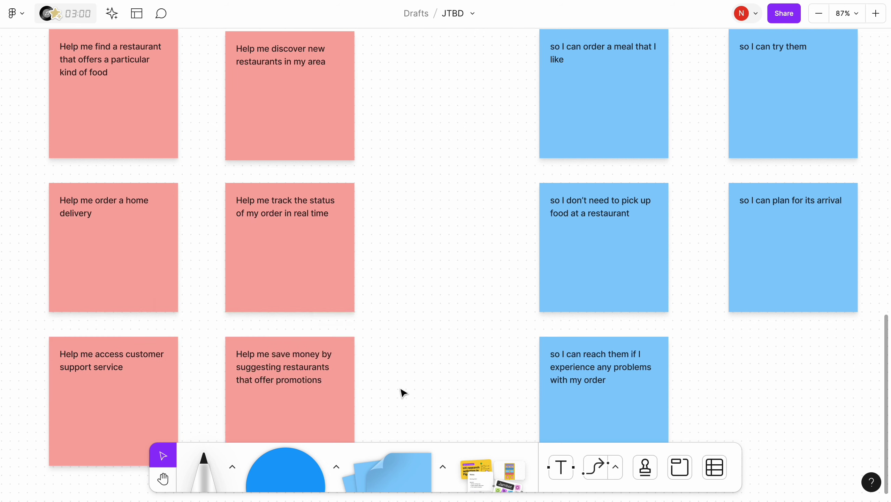
Fill the empty fourth-column slot with a blue budget outcome sticky and adjust its position
{"action": "left_click", "coordinate": [645, 358]}
{"action": "left_click_drag", "start_coordinate": [646, 358], "coordinate": [835, 359]}
{"action": "key", "text": "Return"}
{"action": "key", "text": "ctrl+a"}
{"action": "type", "text": "so I can order from a good place that fits my budget"}
{"action": "left_click", "coordinate": [407, 249]}
{"action": "scroll", "coordinate": [408, 249], "scroll_direction": "up", "scroll_amount": 1}
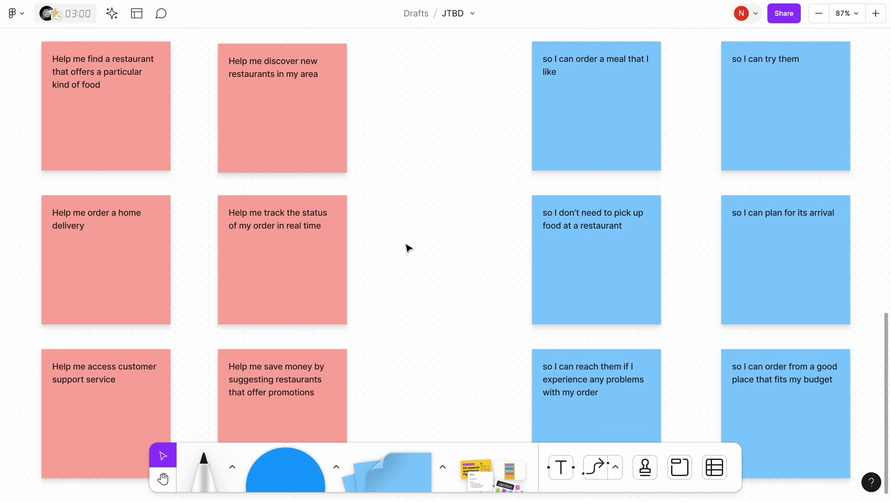
{"action": "left_click_drag", "start_coordinate": [887, 350], "coordinate": [888, 406]}
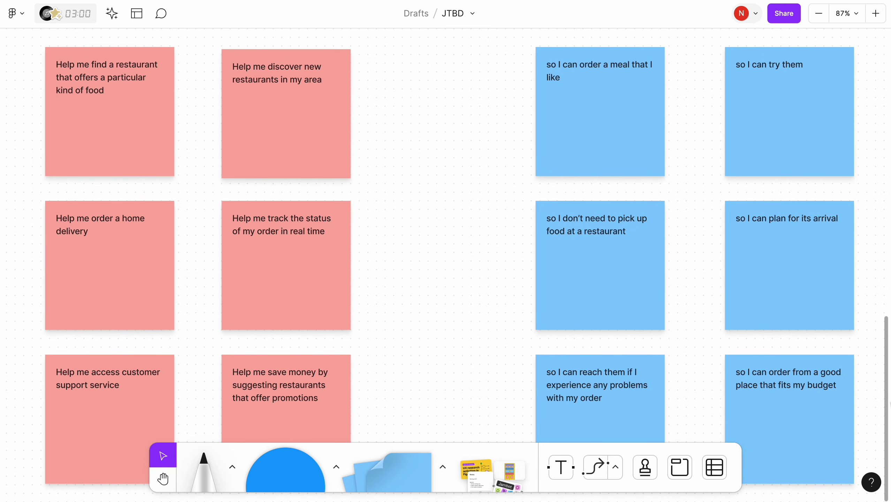